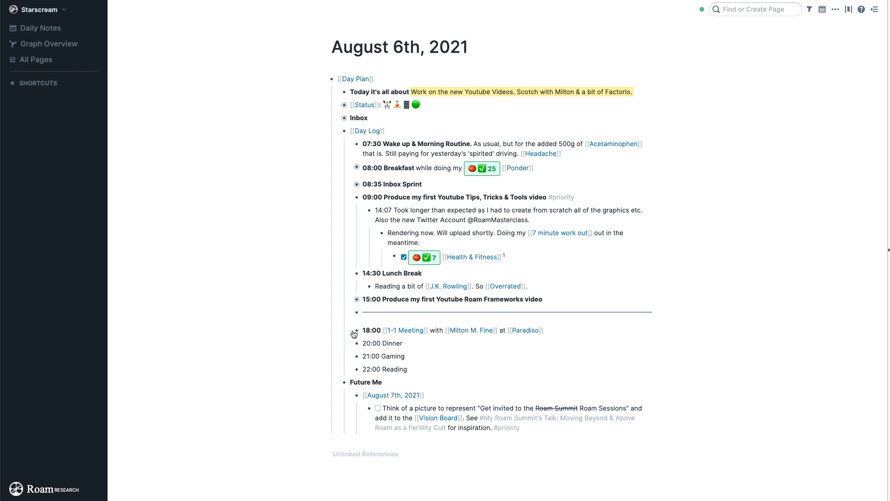
Zoom into the 18:00 [[1-1 Meeting]] at [[Paradiso]] block in the August 6th Day Log.
mouse_move(357, 332)
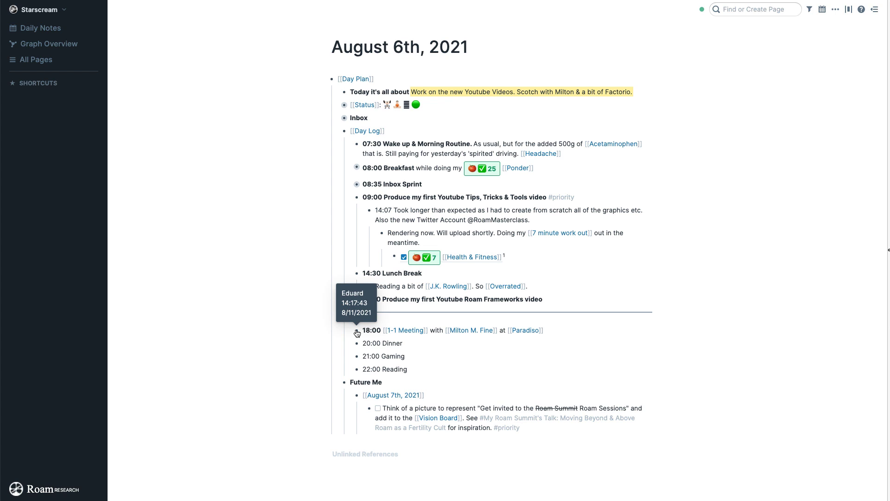
left_click(357, 332)
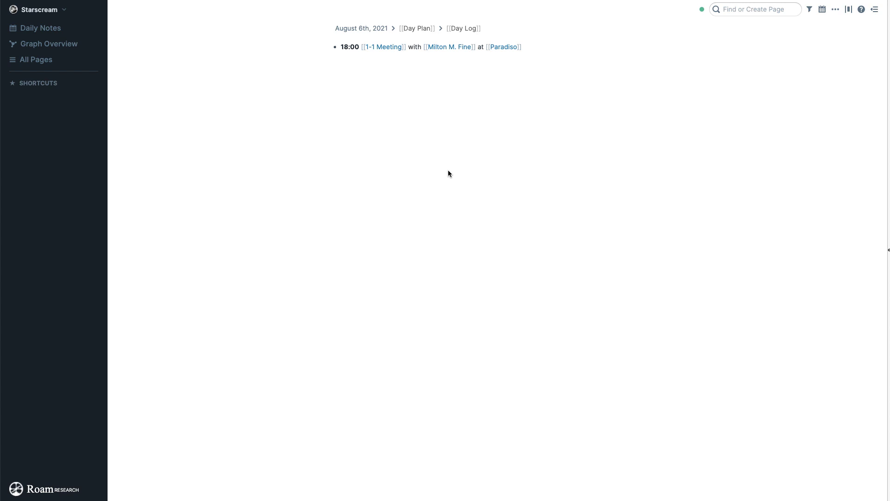
Browse 1-1 Meeting references, zoom into April 7th's 13:00 Kao Dim Sum lunch, show its last line's references.
left_click(383, 47)
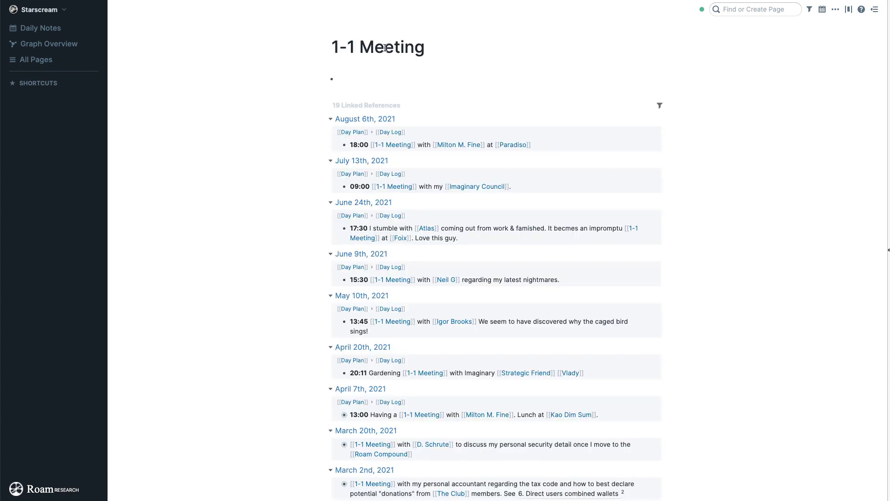
scroll(559, 253, "down", 3)
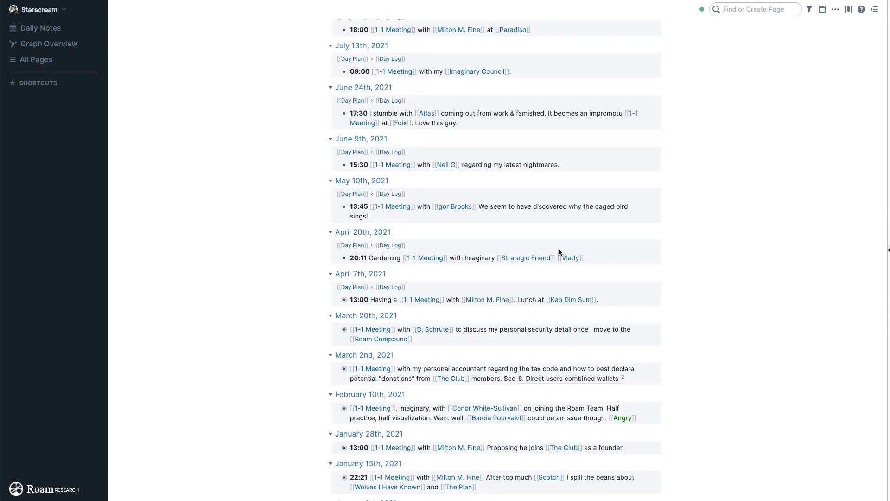
scroll(559, 253, "up", 2)
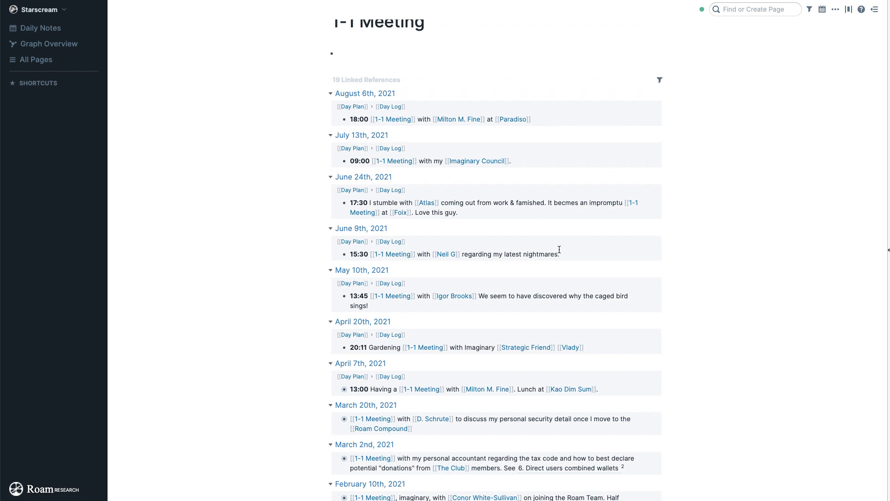
scroll(385, 67, "up", 1)
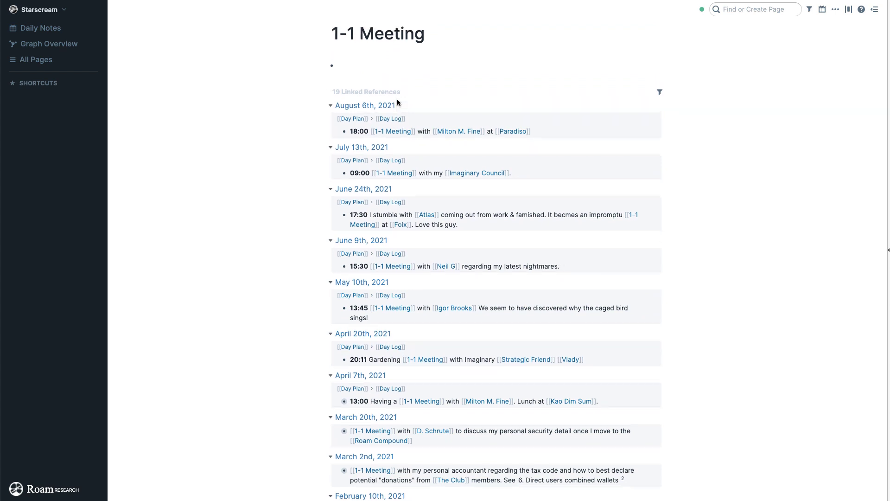
scroll(385, 412, "down", 1)
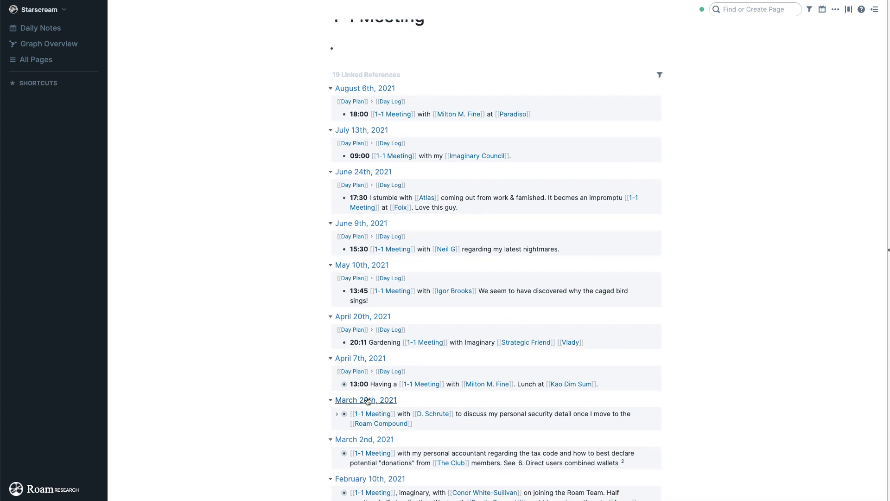
left_click(344, 384)
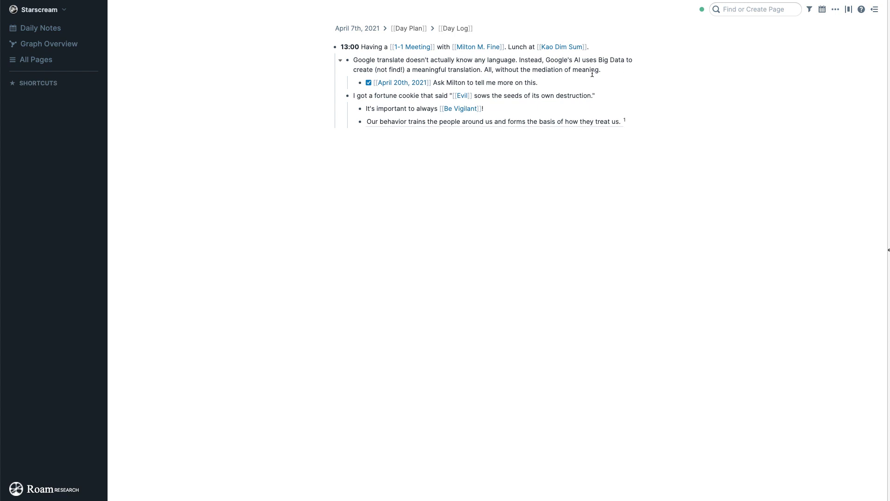
left_click(625, 121)
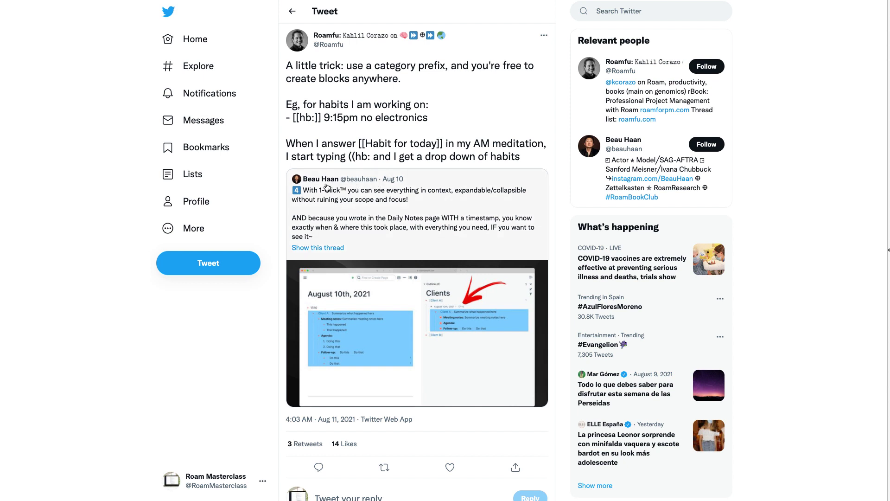
Open the quoted tweet about 1-Click context in its own thread view.
mouse_move(328, 184)
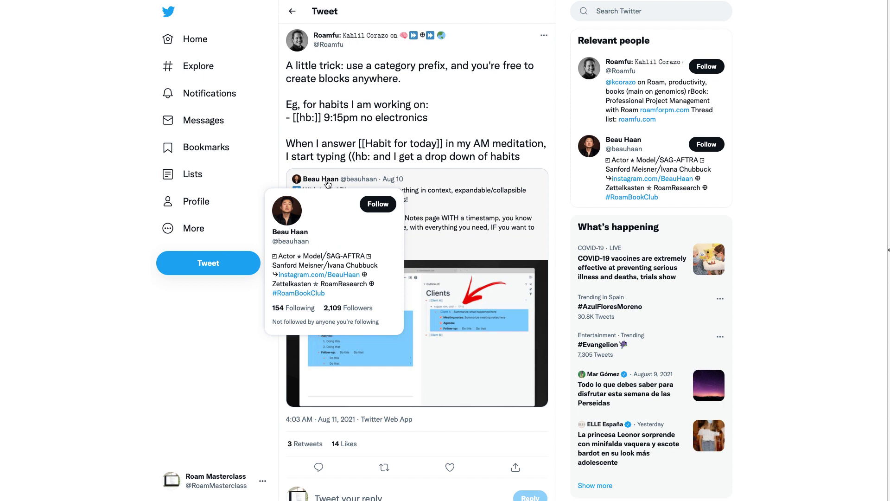
left_click(328, 184)
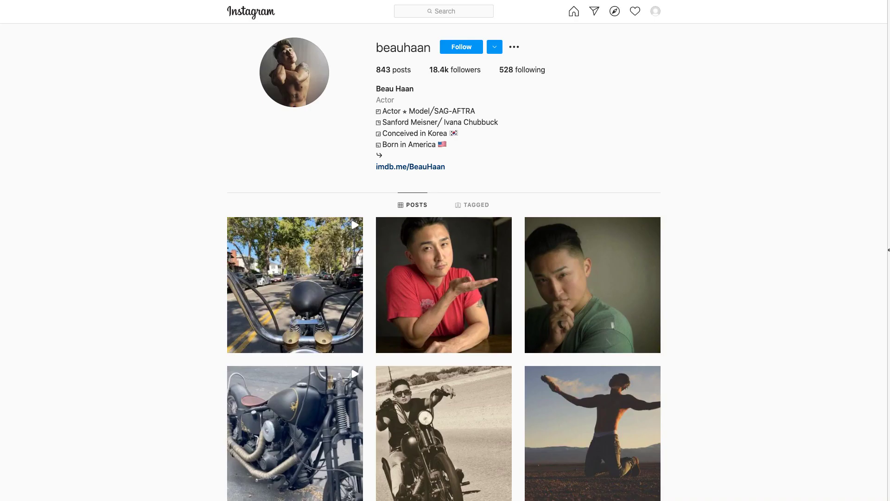
scroll(169, 262, "down", 3)
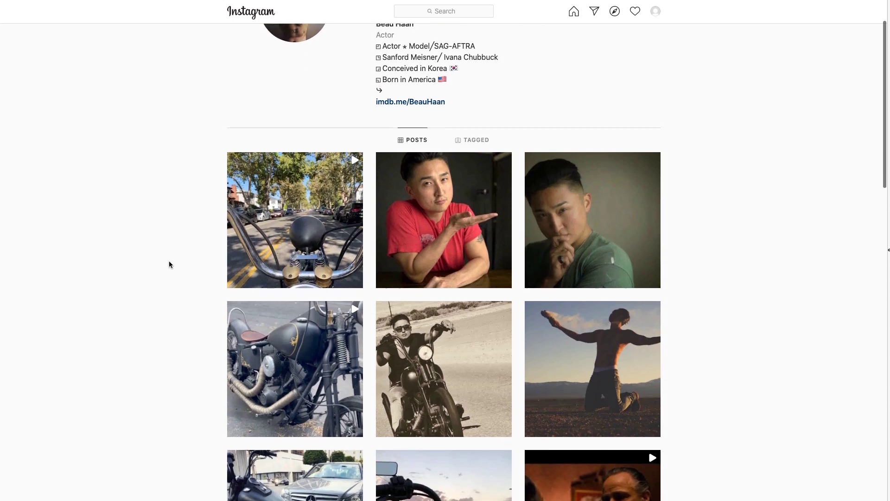
scroll(169, 264, "down", 10)
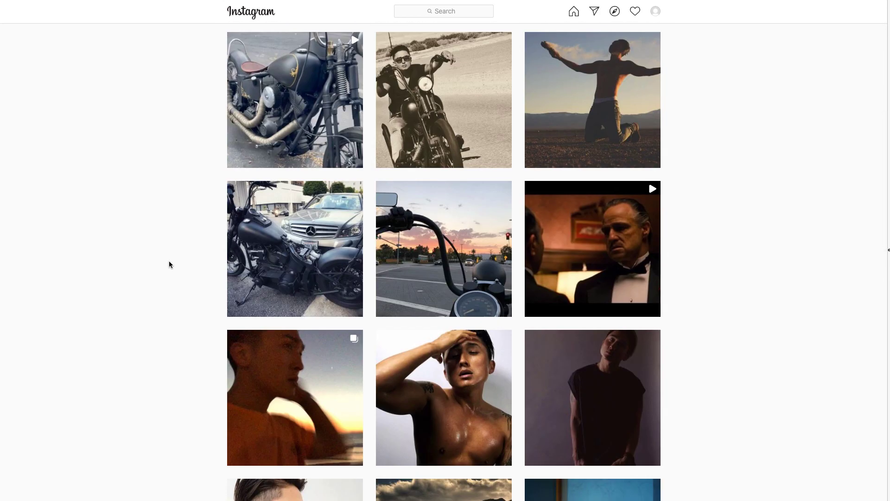
scroll(170, 265, "up", 10)
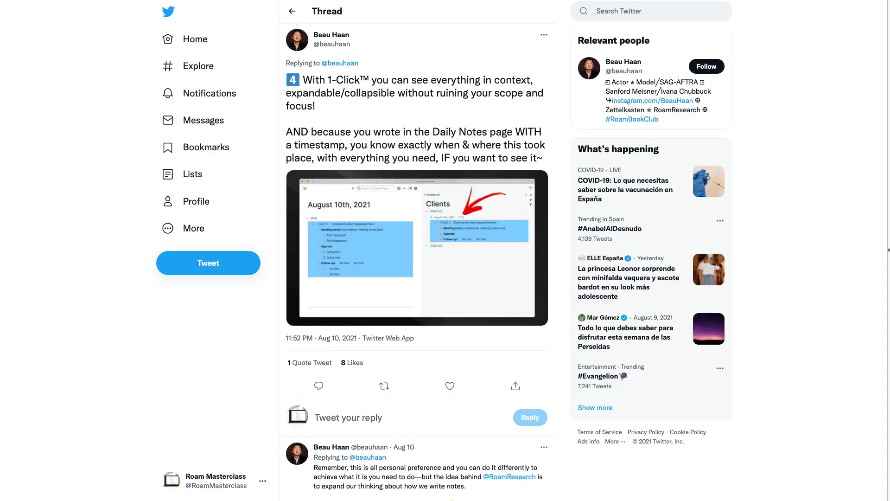
View the Roam screenshot full size, then highlight the first reply's paragraph on expanding note writing.
left_click(347, 252)
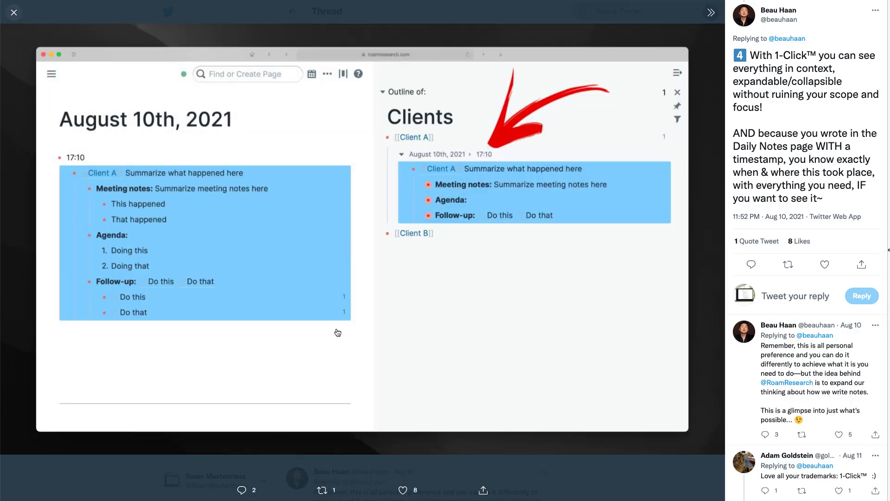
key("Escape")
scroll(355, 263, "down", 2)
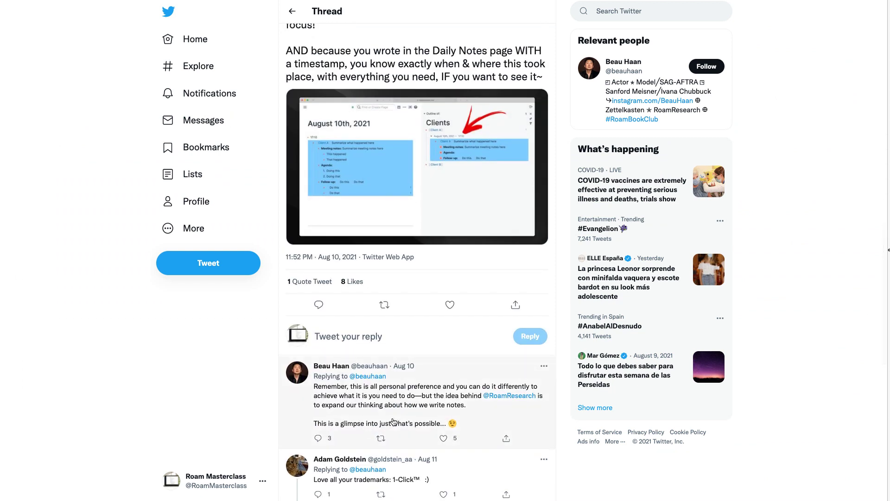
left_click_drag(313, 364, 474, 410)
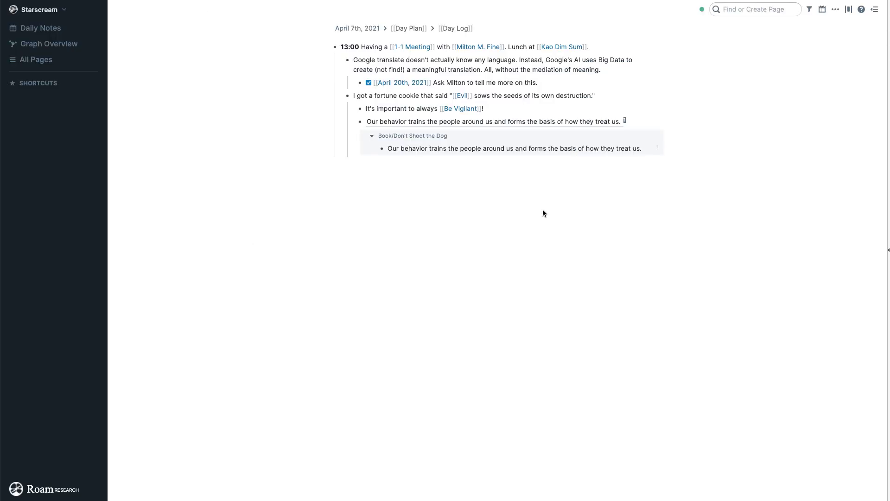
Search 'templa' in Find or Create Page and open roam/templates.
key("super+u")
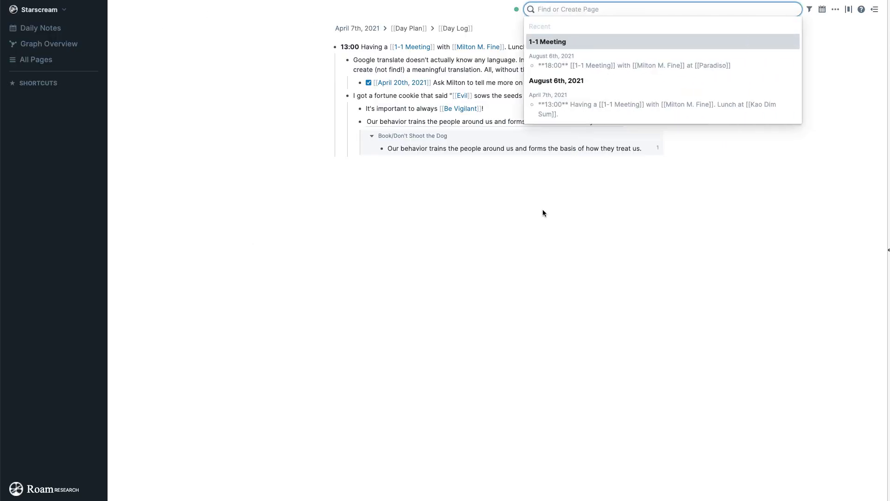
type("templa")
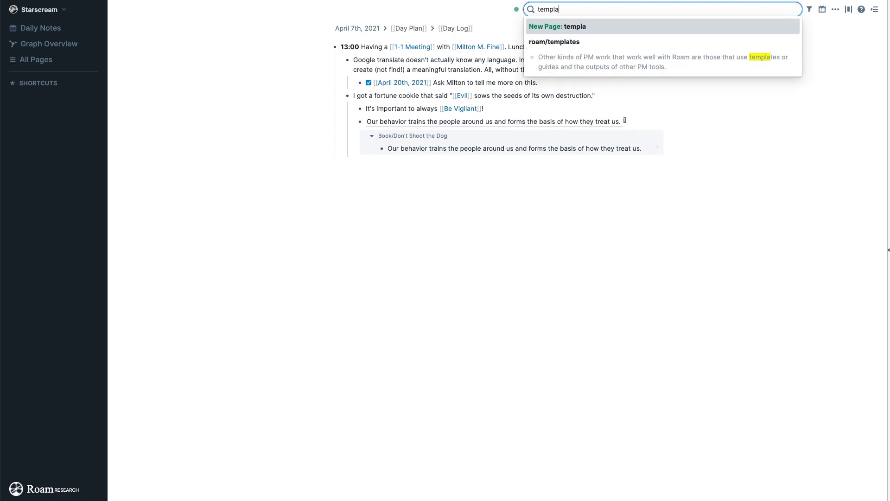
key("Down")
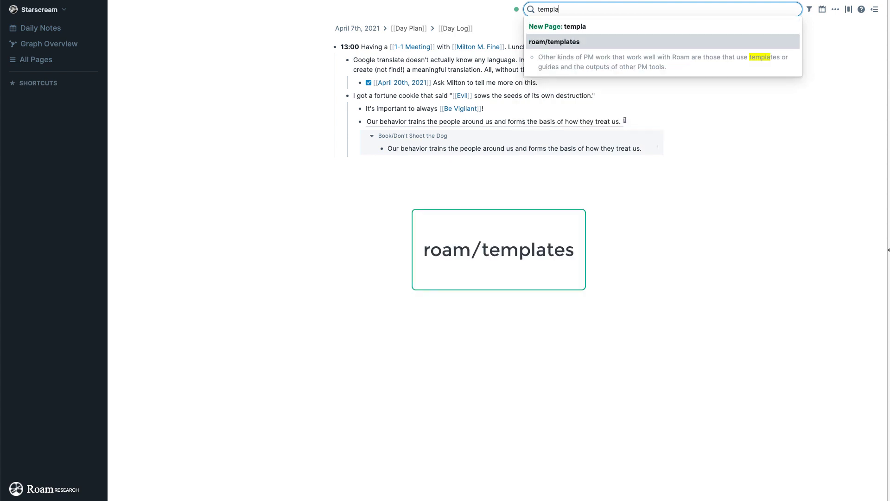
key("Return")
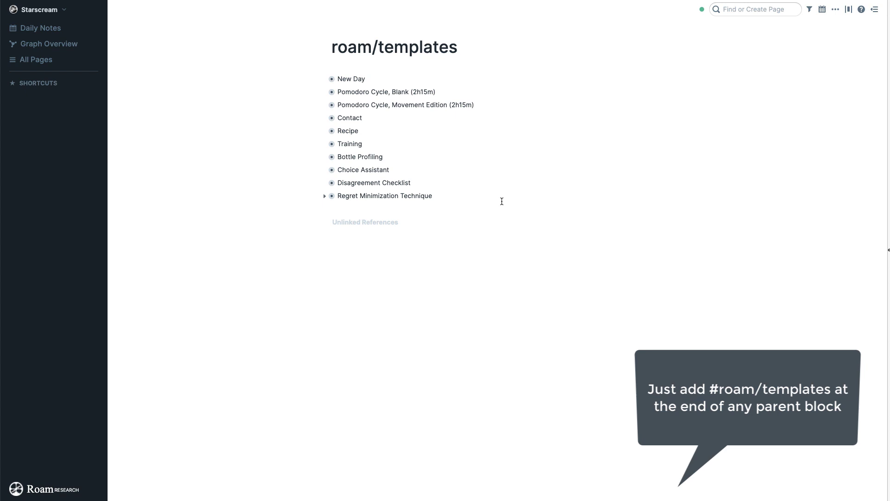
Add a Meetings block and paste the headline, Agenda, Meeting Notes and Follow up template beneath it.
left_click(461, 198)
key("Return")
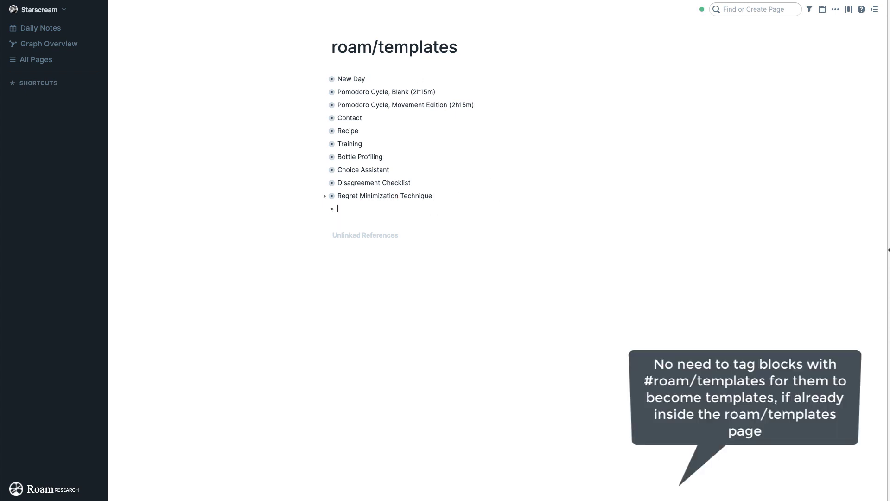
type("Meetings")
key("Return")
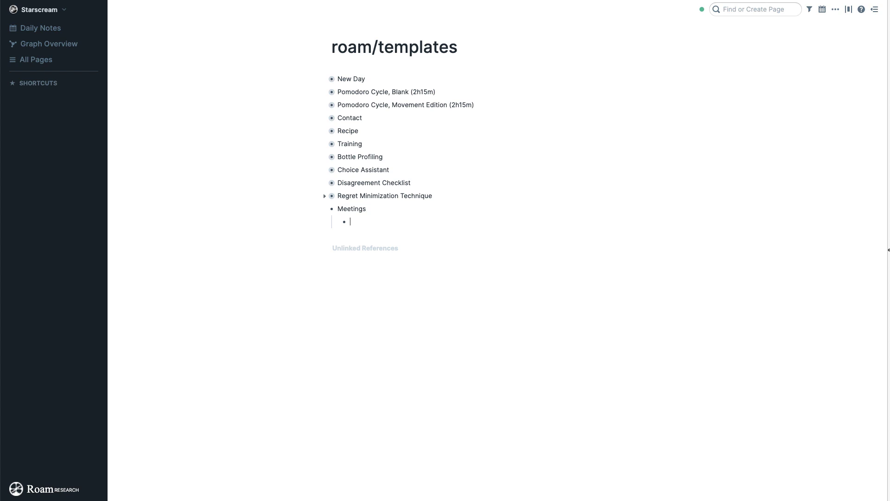
type("#Meeting [[]] at [[]] on {{date}} Meeting Headline. Agenda Meeting Notes: Summarize what happened here Follow up: Do X Do Y Do X Do Y")
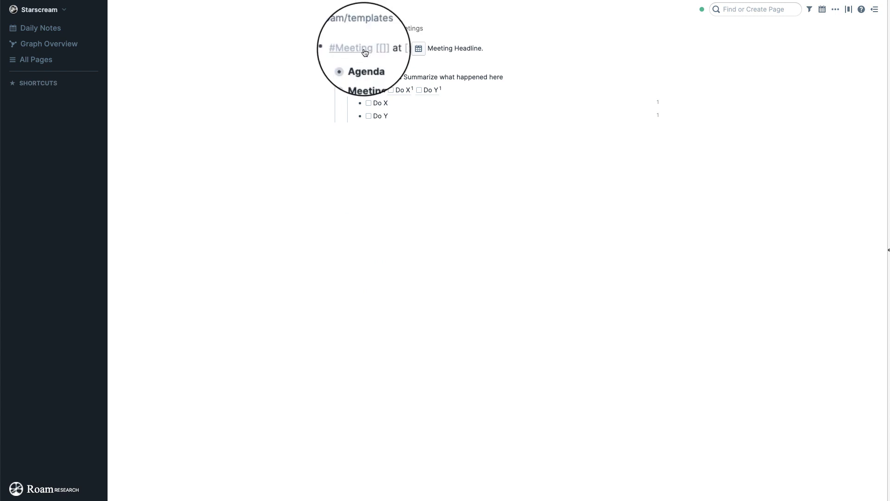
left_click(376, 47)
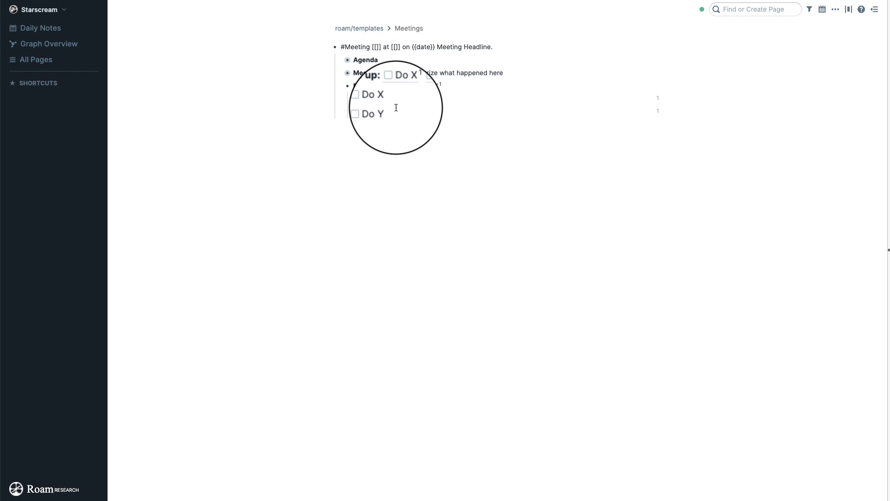
left_click(396, 46)
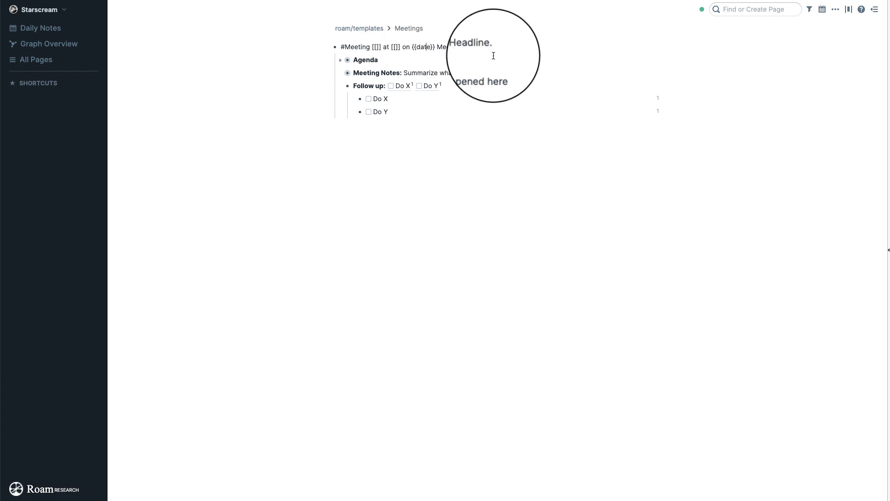
left_click_drag(495, 47, 439, 48)
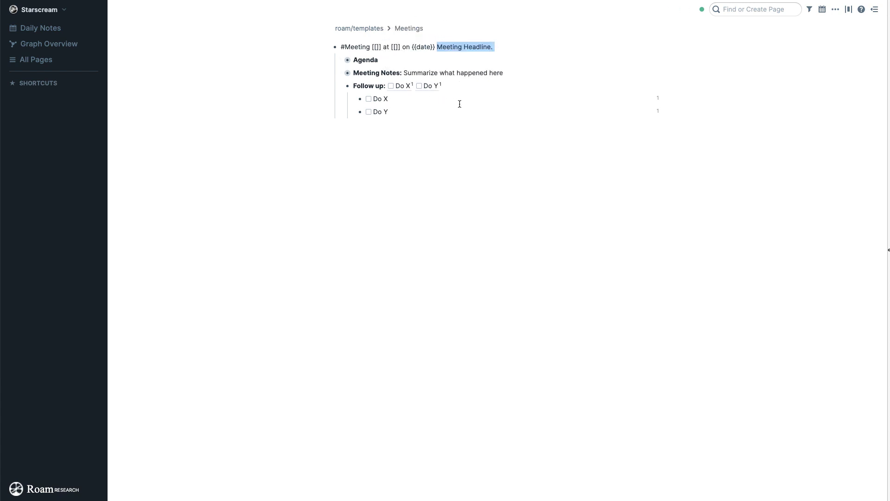
left_click(501, 47)
left_click_drag(501, 47, 438, 48)
left_click(410, 46)
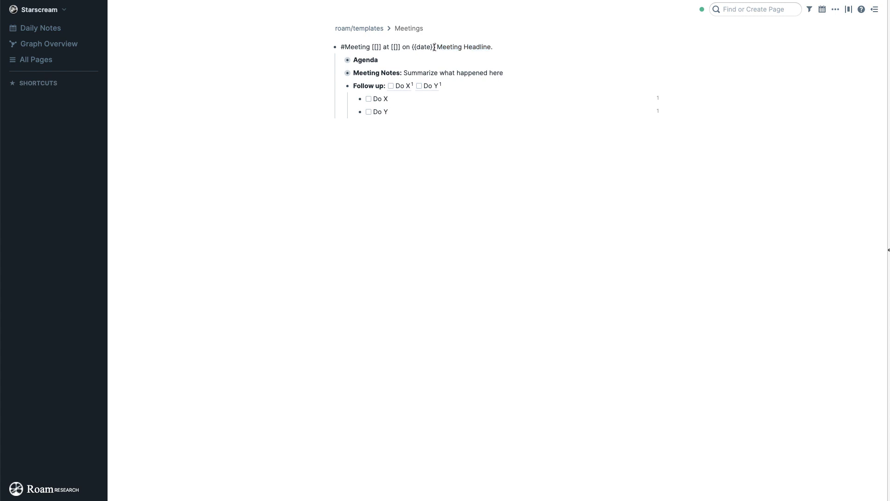
left_click_drag(436, 46, 410, 47)
Expand Agenda and Meeting Notes and highlight the 'Talking about this/that' agenda items.
left_click(489, 158)
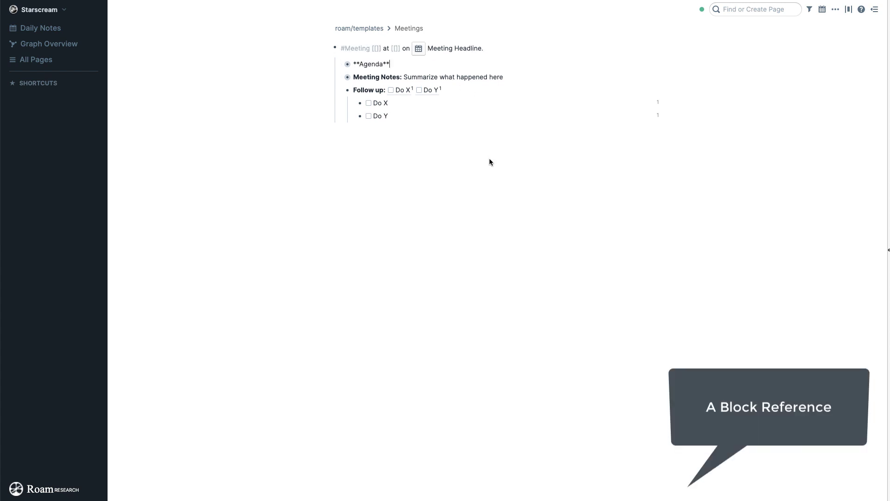
left_click(340, 64)
left_click(341, 104)
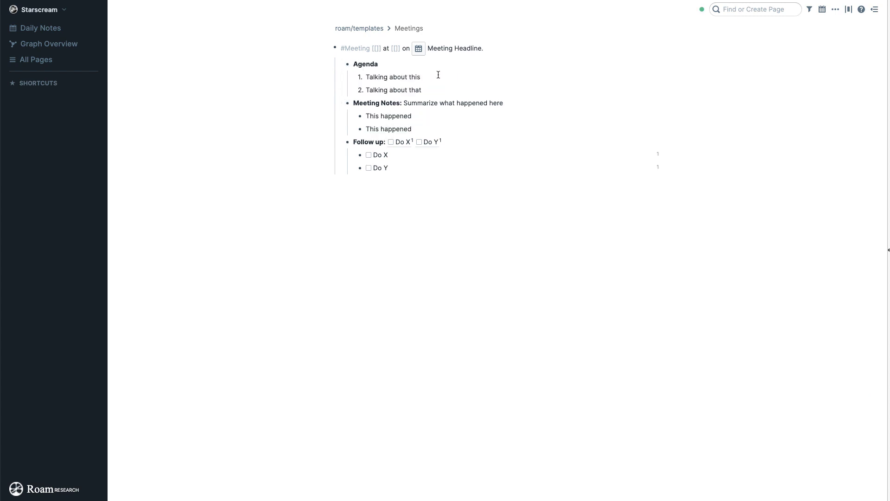
left_click_drag(439, 75, 363, 74)
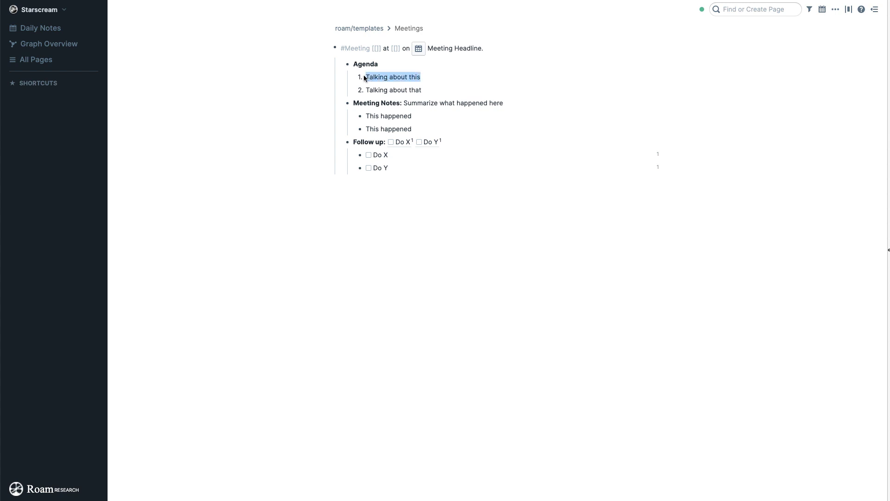
left_click_drag(422, 91, 366, 90)
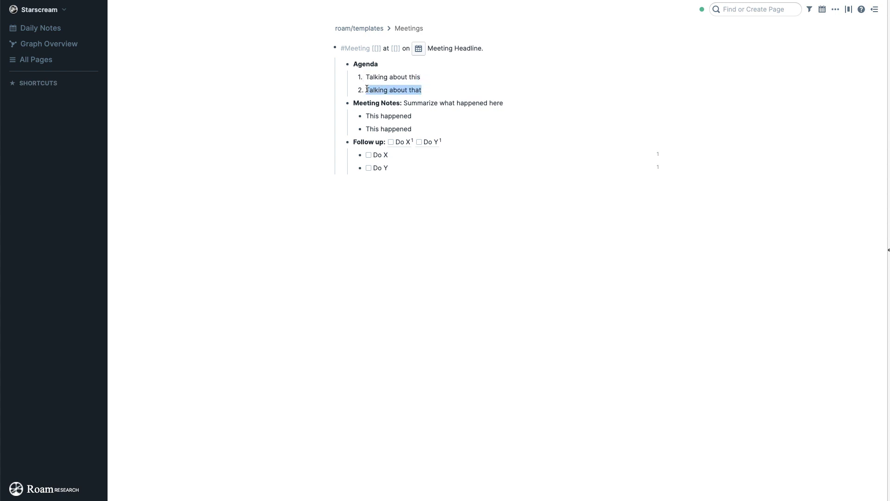
left_click(417, 75)
left_click_drag(424, 76, 378, 75)
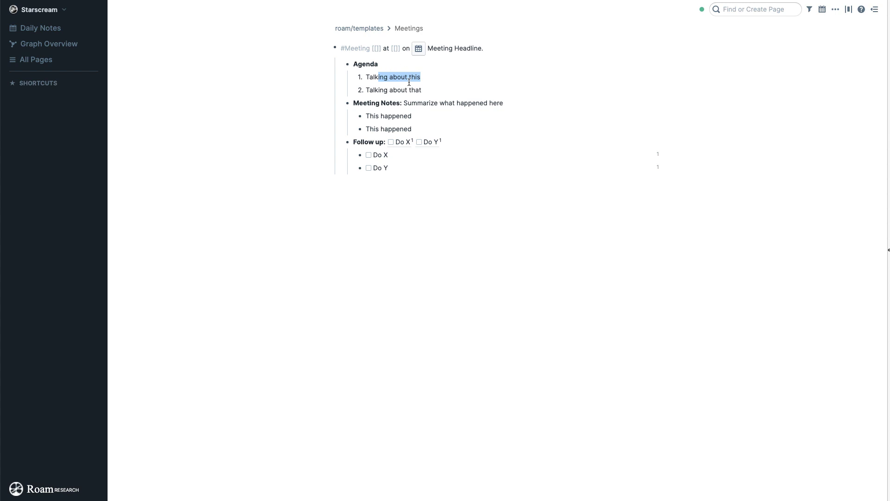
Highlight the Summarize and 'This happened' placeholder text in Meeting Notes.
double_click(406, 103)
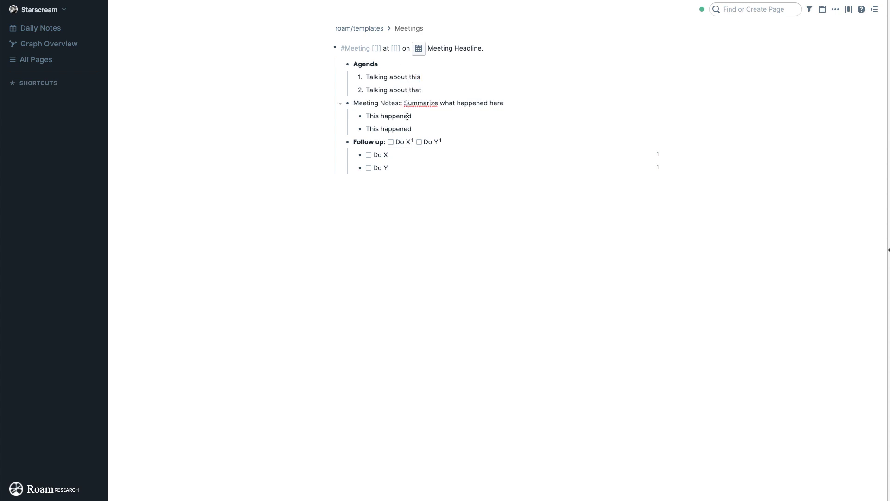
left_click(410, 117)
left_click_drag(410, 117, 378, 117)
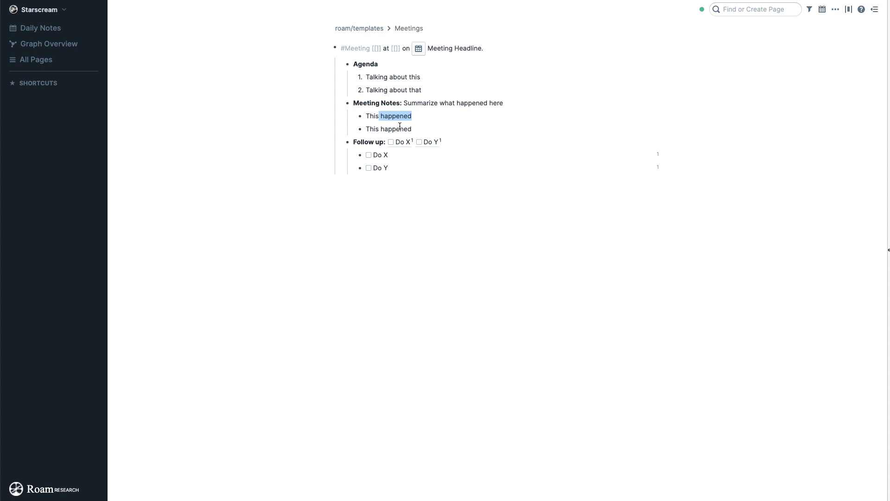
left_click(399, 126)
left_click_drag(508, 101, 404, 104)
Inspect the Do X and Do Y TODO markup and copy a block reference to Do X.
left_click(418, 171)
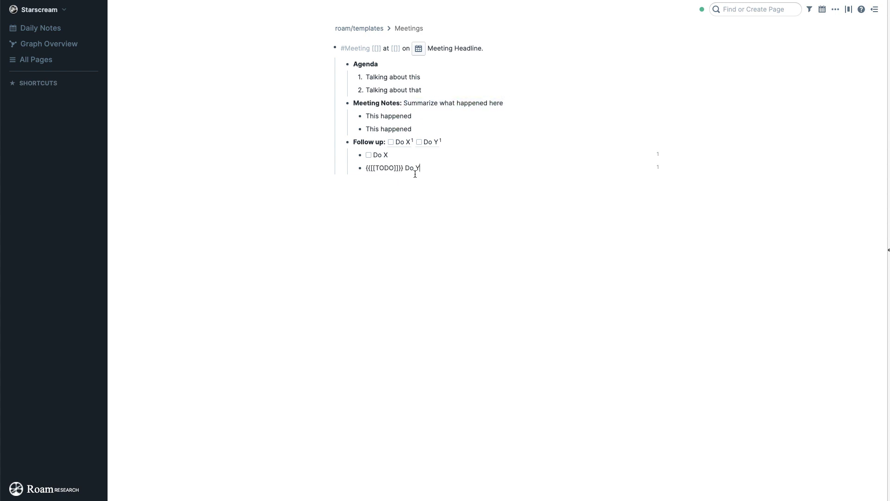
left_click(396, 158)
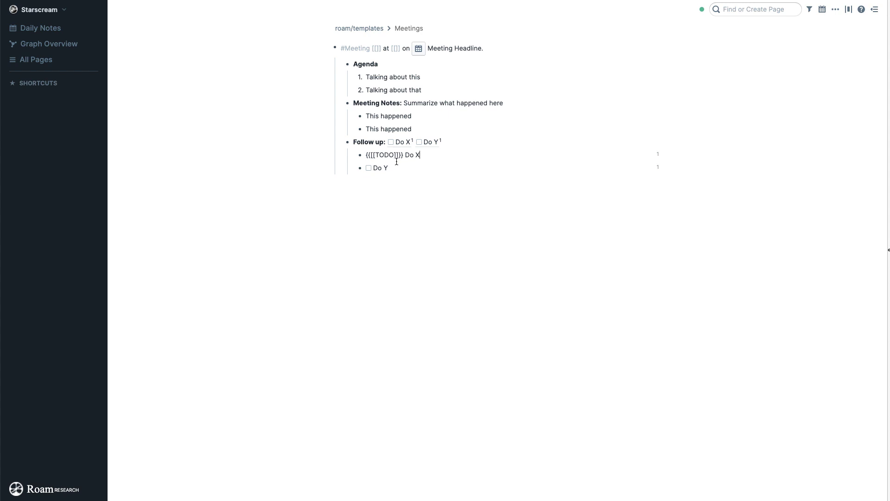
left_click(419, 169)
left_click(429, 195)
right_click(362, 155)
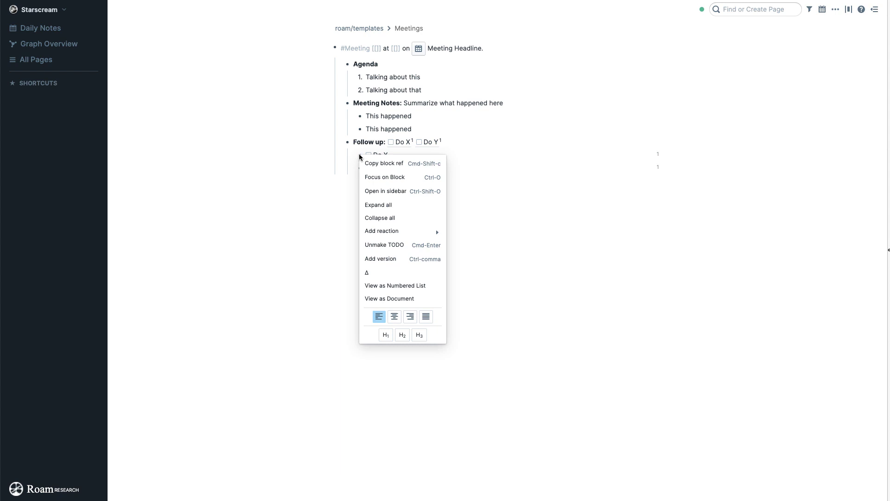
left_click(364, 160)
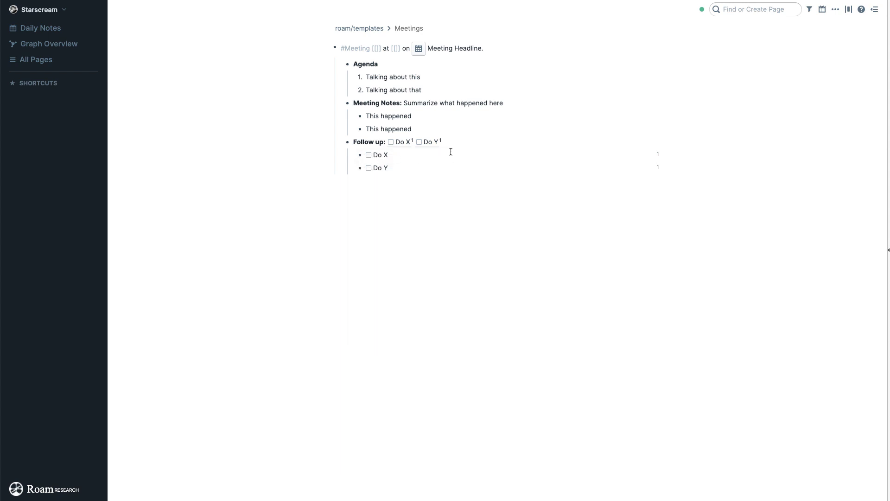
left_click(455, 141)
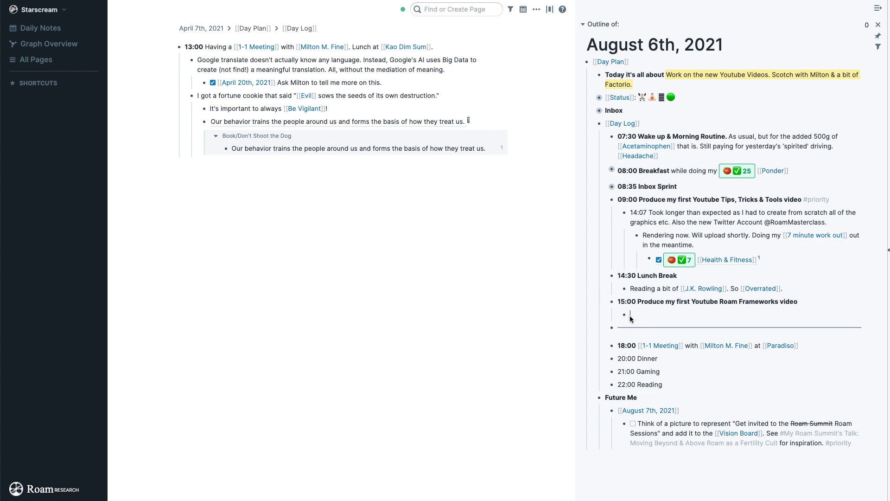
Open the 15:00 Produce my first Youtube Roam Frameworks video block in the sidebar, closing August 6th, 2021.
left_click(612, 302, "shift")
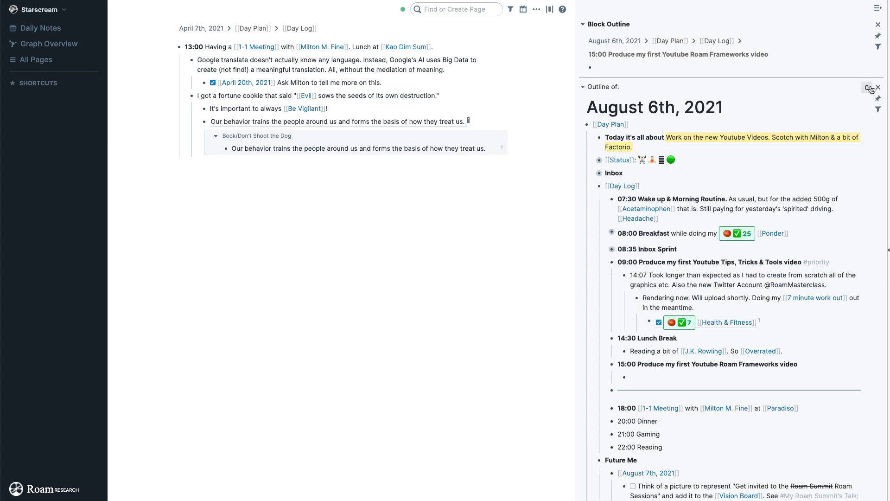
left_click(878, 87)
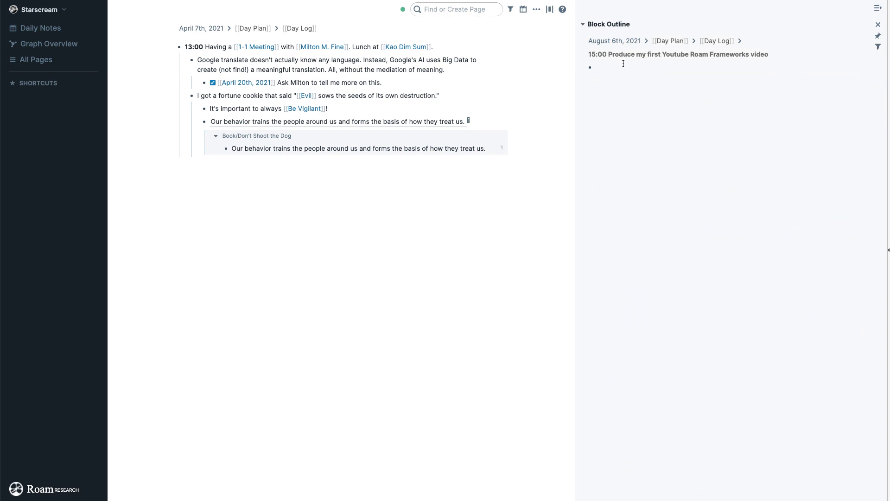
Insert the Meetings template via ;; into the empty child of the 15:00 video block.
type(";;")
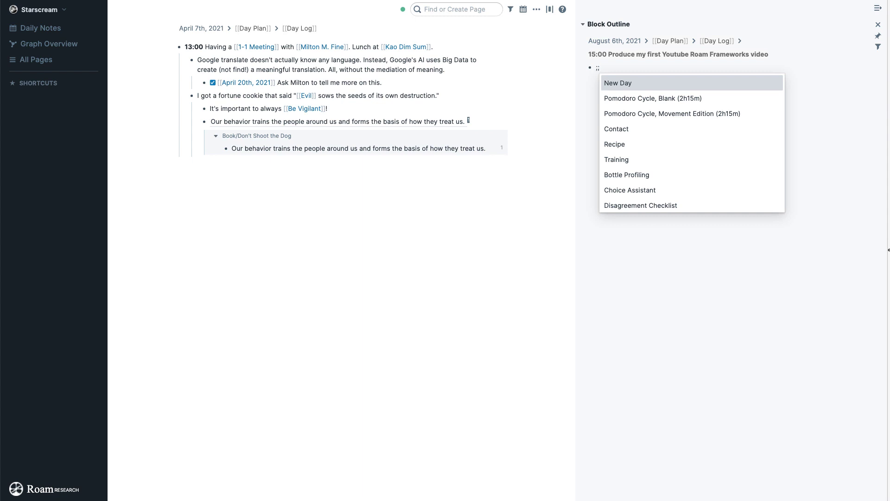
key("Down")
key("Down")
key("Down")
key("Down")
key("Down")
key("Down")
key("Down")
key("Down")
key("Down")
key("Down")
key("Escape")
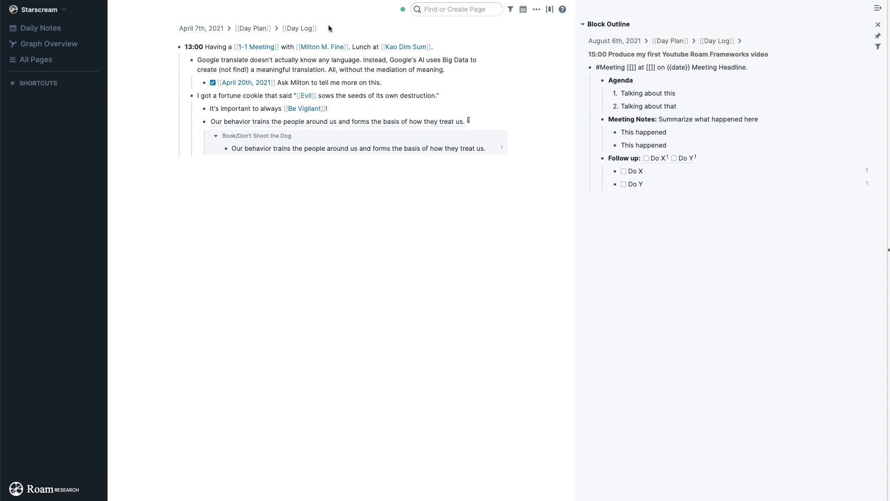
Fill the meeting line's attendee link with the suggested contact and venue with Kao Dim Sum.
left_click(631, 68)
left_click(631, 67)
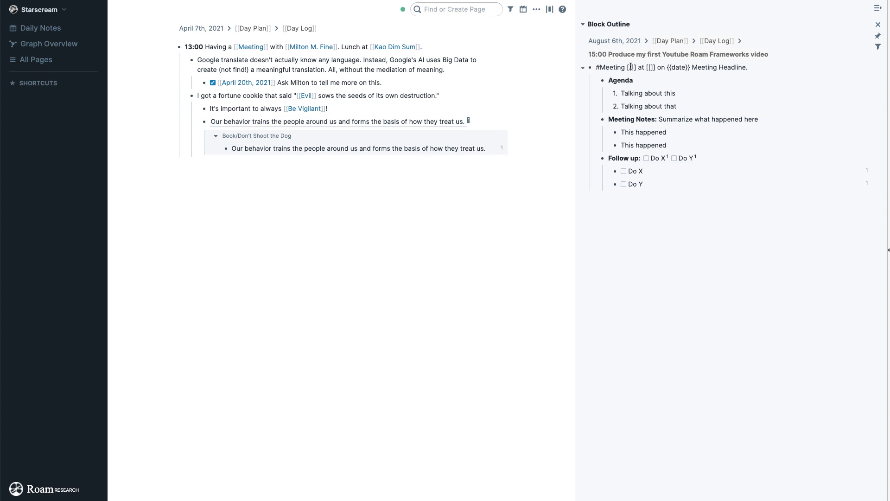
type("Mil")
key("Return")
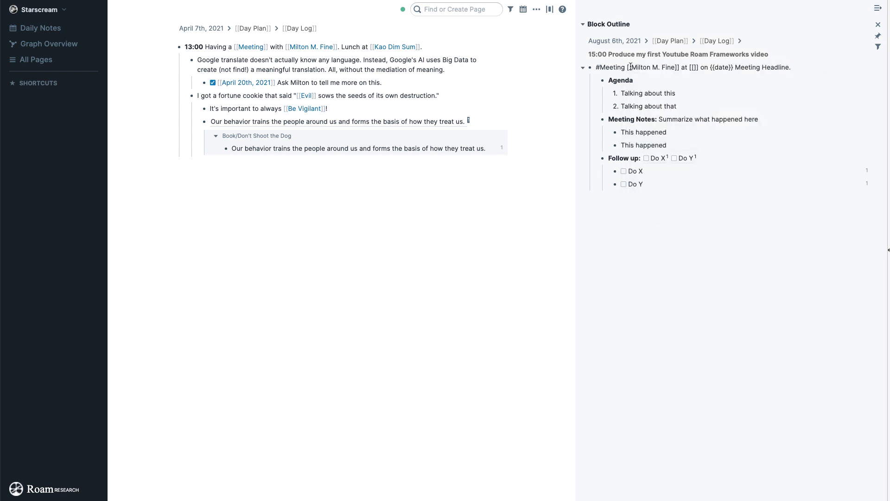
left_click(693, 68)
type("Kao")
key("Return")
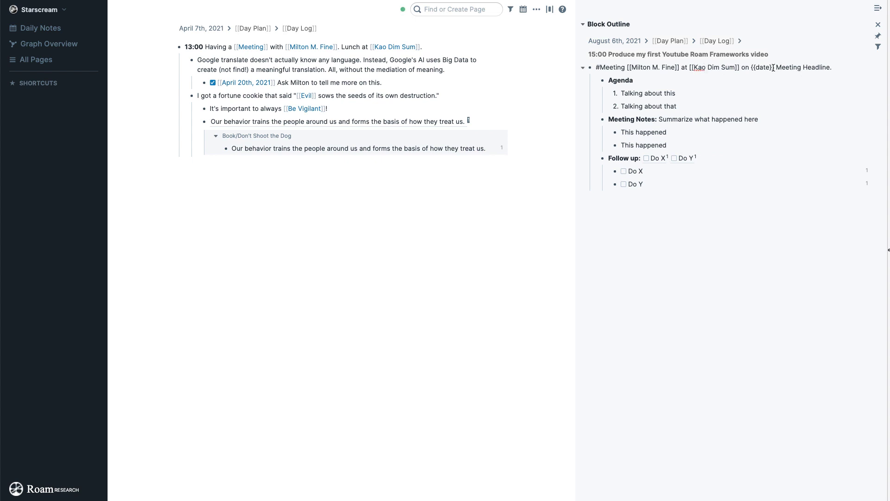
Delete the 'on {{date}}' part and replace Meeting Headline with Google's AI.
left_click_drag(776, 67, 743, 68)
key("BackSpace")
left_click_drag(796, 67, 743, 68)
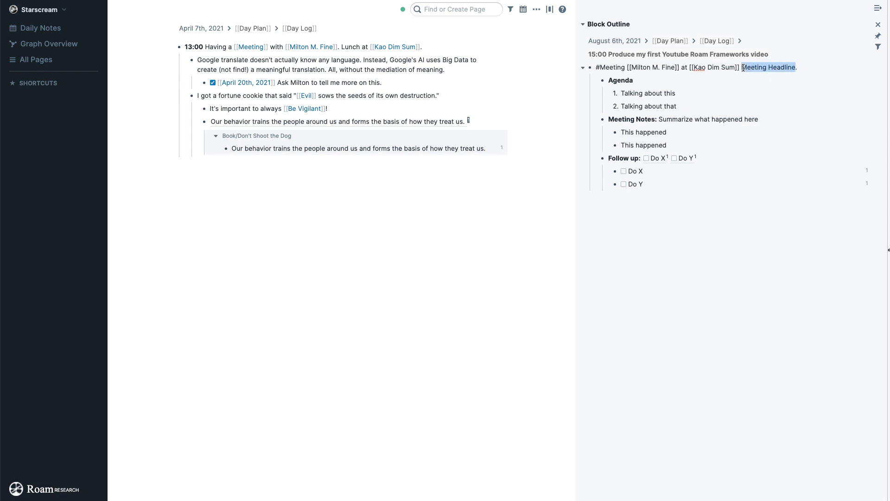
type("Google's")
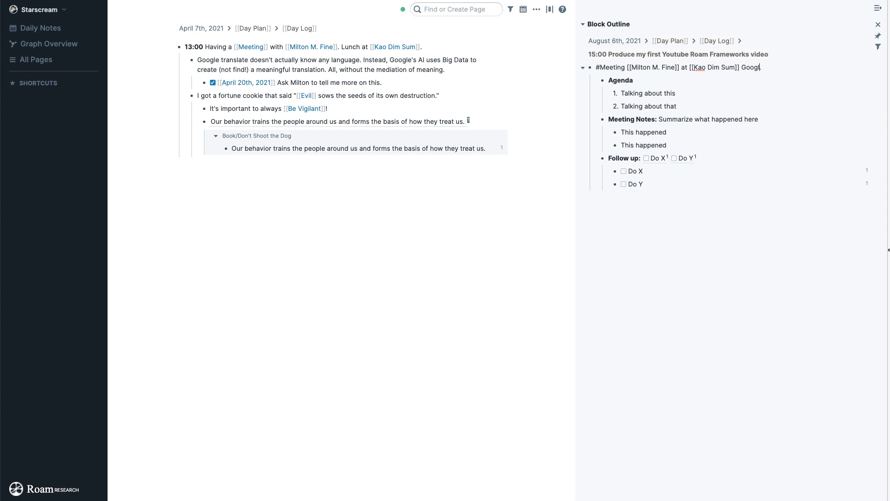
type(" AI")
key("Escape")
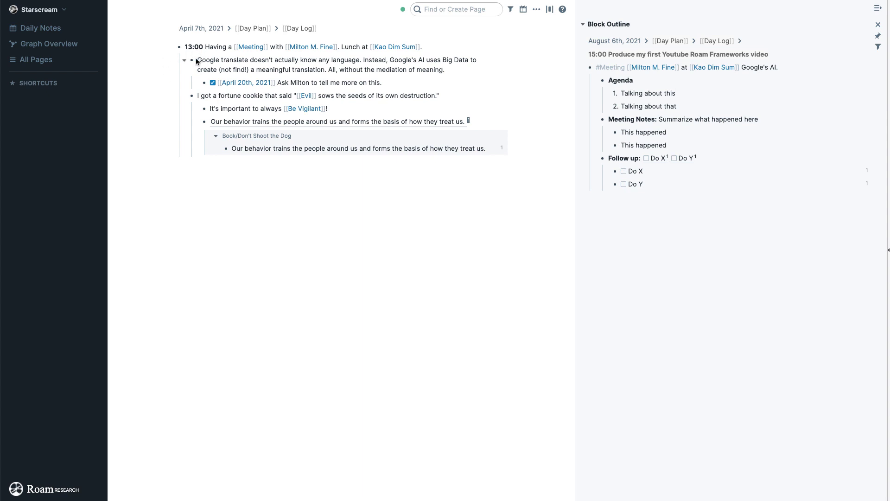
Put the Google translate note in Agenda item 1 and delete the second agenda item.
left_click_drag(197, 62, 682, 93)
key("Down")
key("shift+Home")
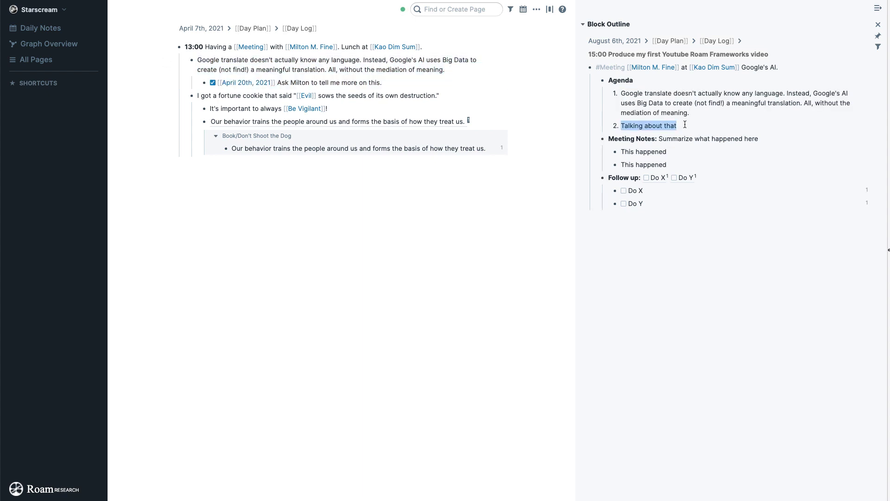
key("BackSpace")
key("BackSpace")
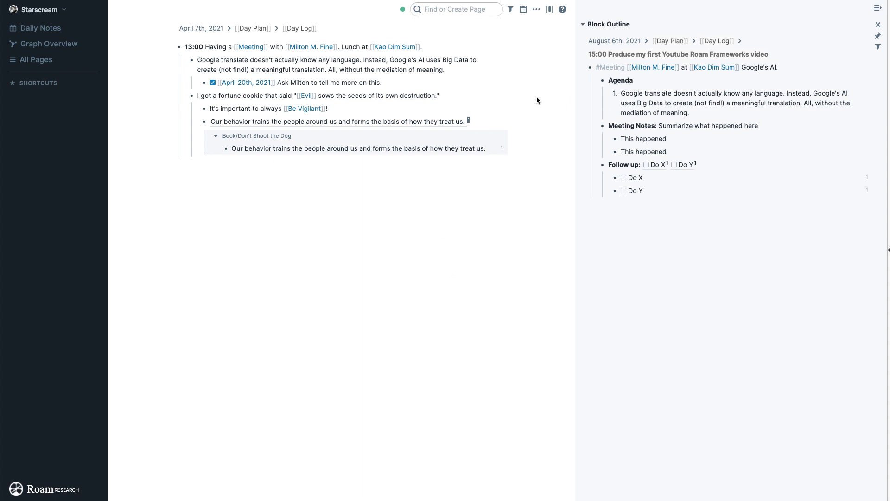
Replace the Do X follow-up with the April 20th task text.
left_click(662, 178)
left_click_drag(677, 178, 662, 179)
left_click(385, 84)
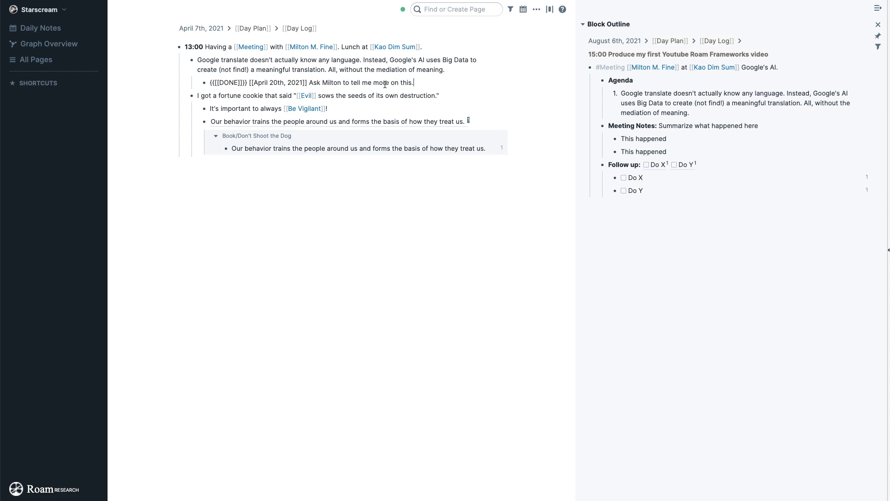
triple_click(385, 85)
key("End")
key("ctrl+shift+Left")
key("ctrl+shift+Left")
key("ctrl+shift+Left")
key("ctrl+shift+Left")
key("ctrl+shift+Left")
key("ctrl+shift+Left")
key("ctrl+shift+Left")
key("ctrl+shift+Left")
key("ctrl+shift+Left")
key("ctrl+shift+Left")
left_click_drag(676, 179, 663, 176)
key("ctrl+v")
left_click(708, 273)
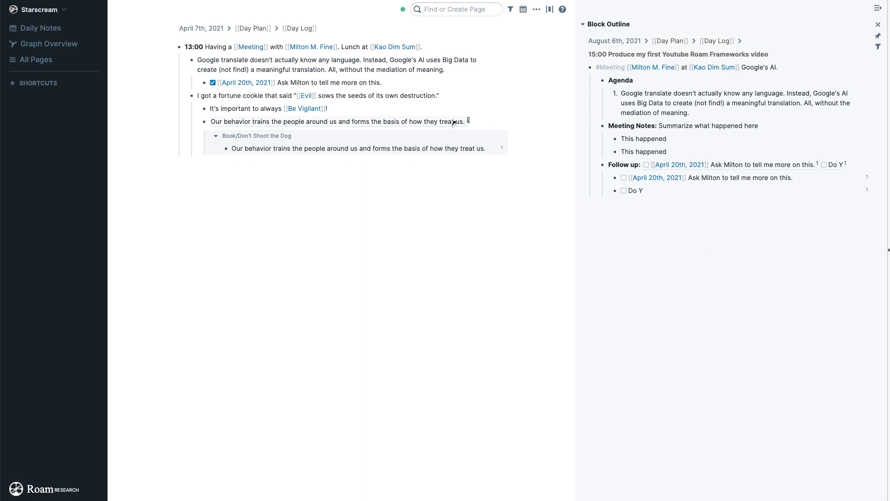
Delete the Do Y placeholder block, leaving one April 20th follow-up.
left_click(660, 190)
key("BackSpace")
key("BackSpace")
key("BackSpace")
key("BackSpace")
key("BackSpace")
key("BackSpace")
key("BackSpace")
key("BackSpace")
key("BackSpace")
key("BackSpace")
key("BackSpace")
key("BackSpace")
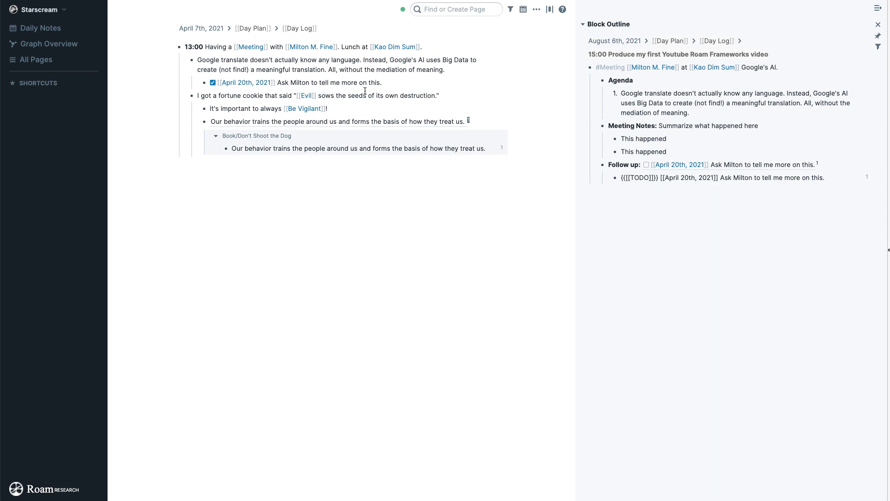
left_click(689, 289)
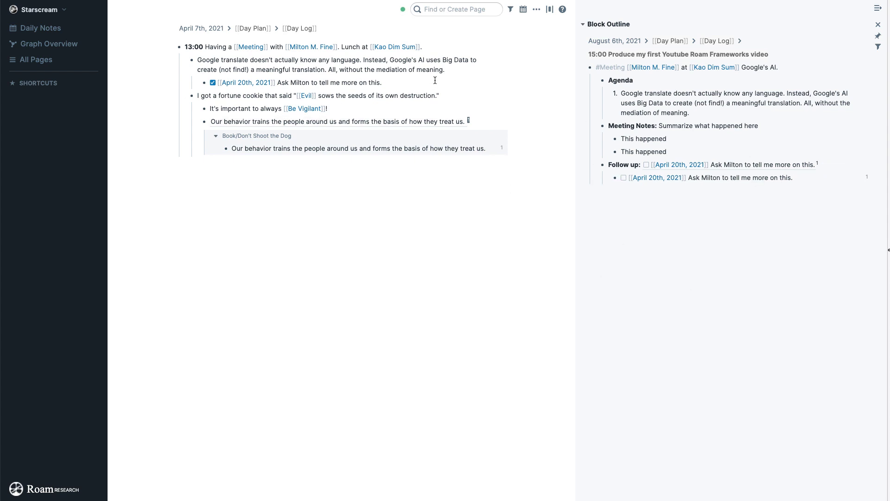
left_click_drag(621, 139, 671, 137)
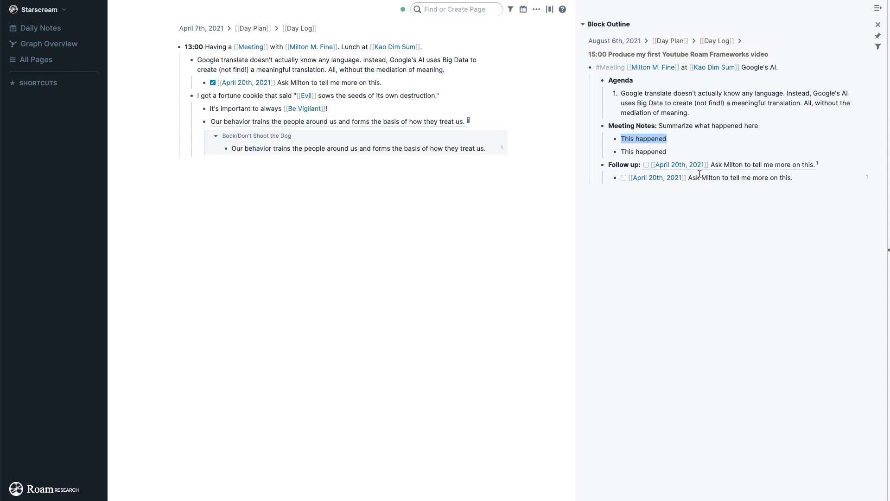
Write 'Watch the Documentary The Social Dilemma' and make it a to-do under Follow up.
type("Watch the Documentary The Social Dilemma")
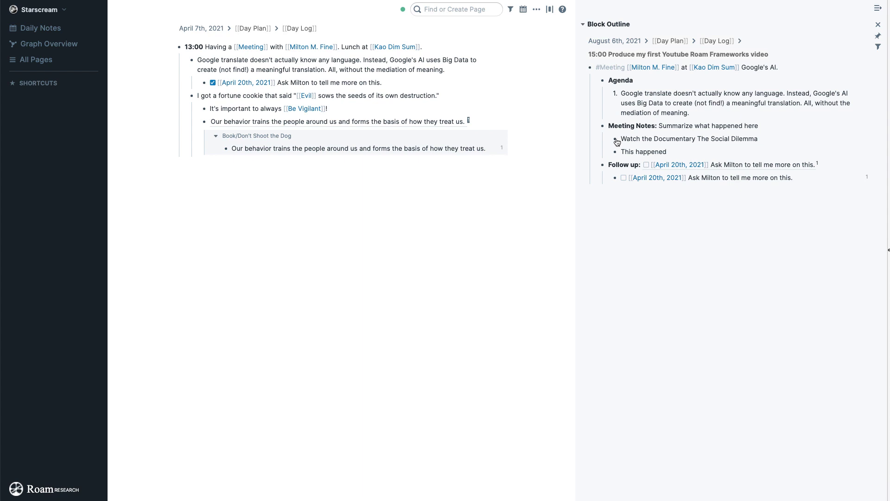
mouse_move(616, 141)
left_click_drag(616, 141, 624, 190)
left_click(760, 178)
key("ctrl+Return")
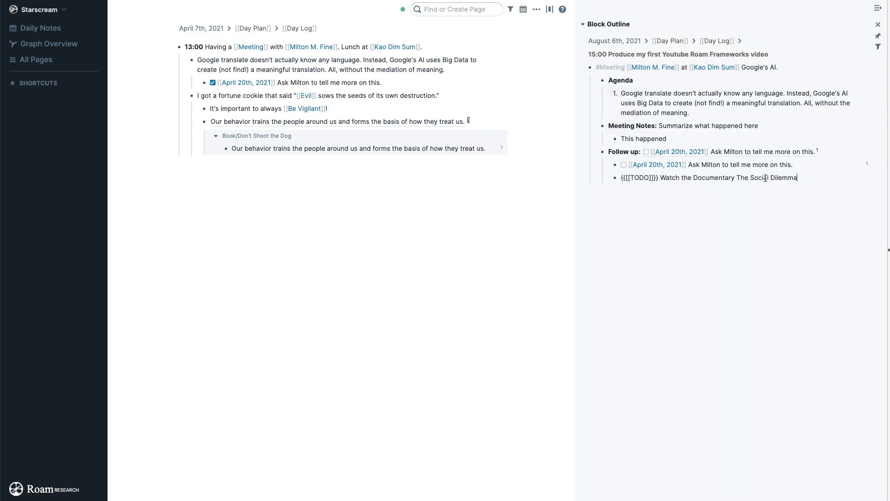
key("Escape")
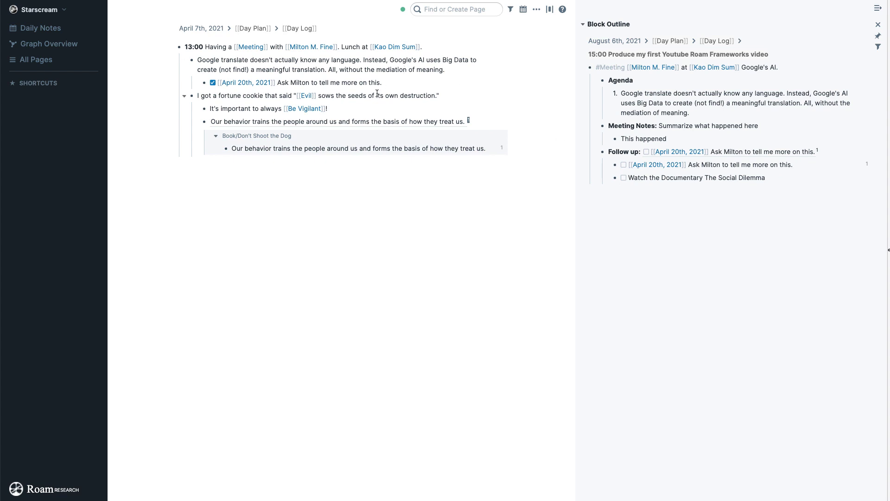
Copy the documentary to-do to a new bullet below the April 20th task on April 7th's page.
left_click(393, 84)
key("Return")
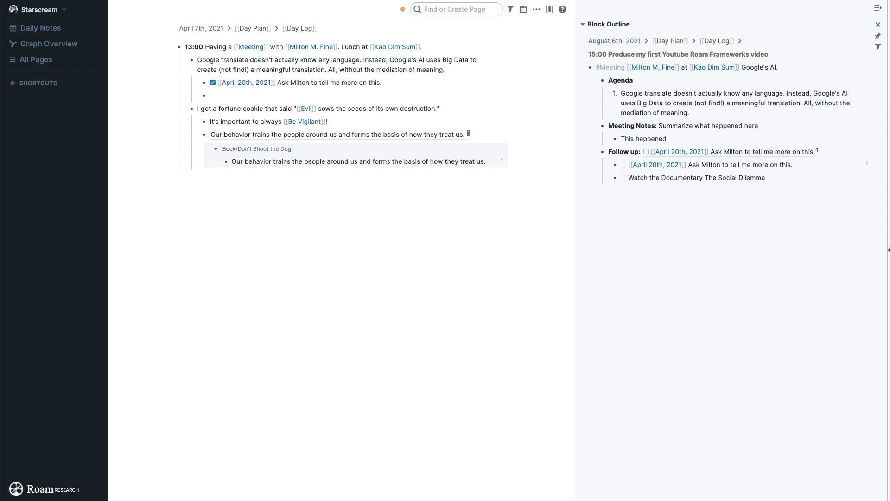
left_click(671, 179)
key("ctrl+a")
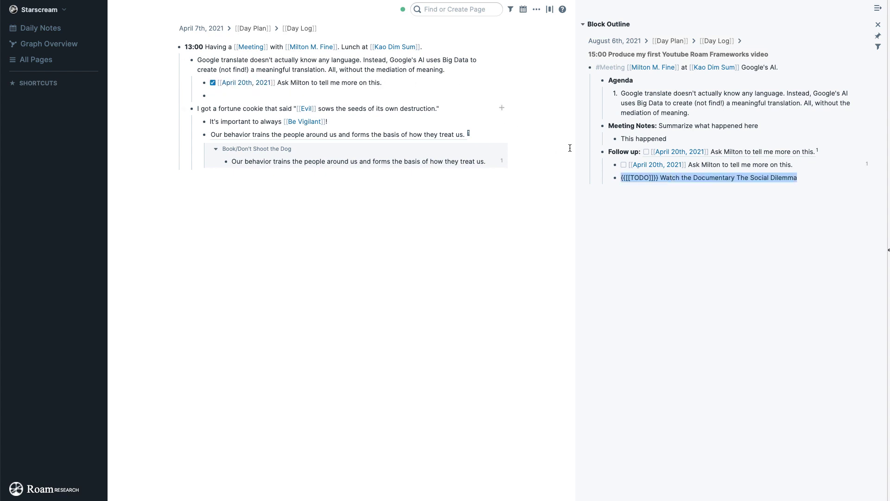
key("ctrl+c")
left_click(503, 94)
key("ctrl+v")
left_click(511, 239)
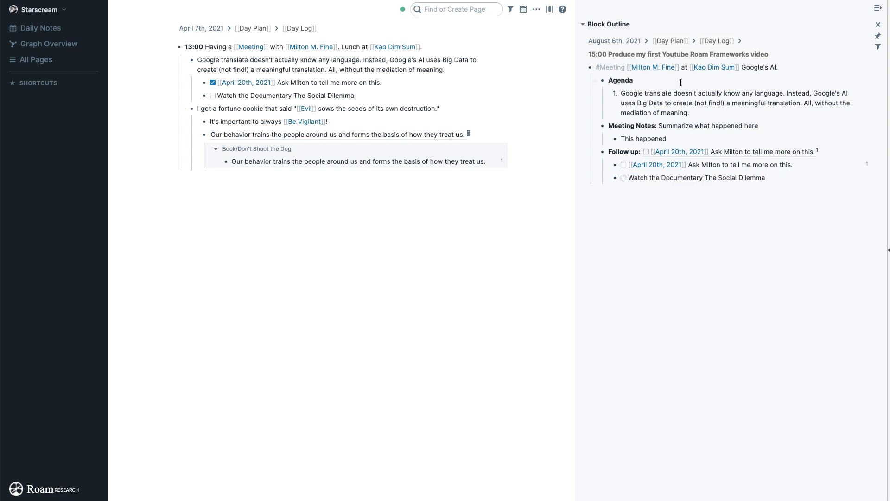
Replace 'This happened' with the note that the attendee suggested watching a documentary.
triple_click(644, 140)
type("Milton suggested I watch a documentary")
key("Return")
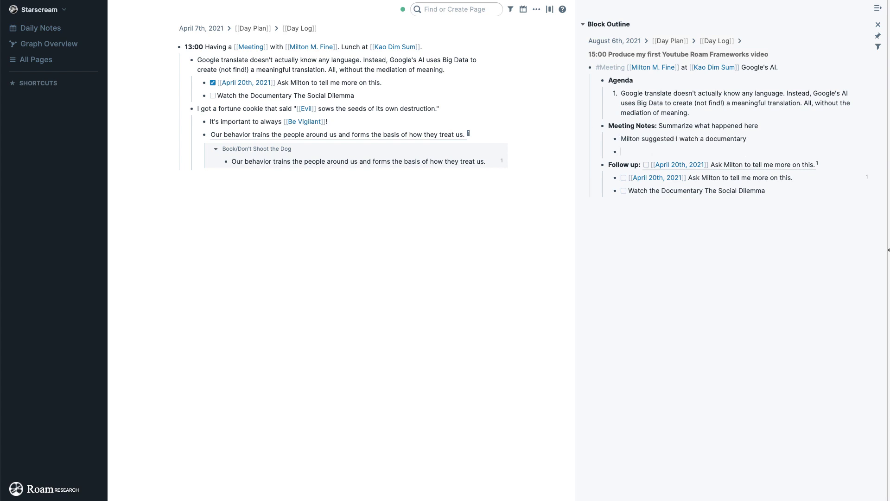
Add the fortune-cookie quote to the meeting notes, with its Be Vigilant and behavior lines nested under it.
triple_click(223, 112)
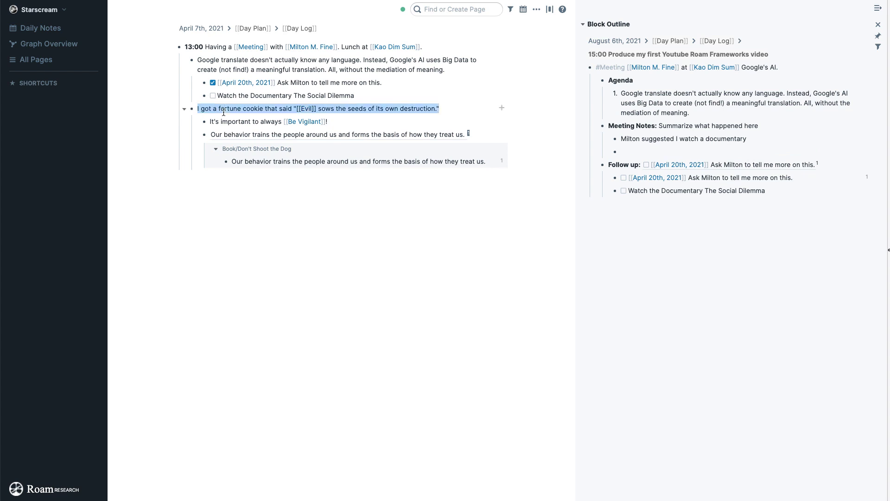
key("ctrl+c")
left_click(634, 151)
key("ctrl+v")
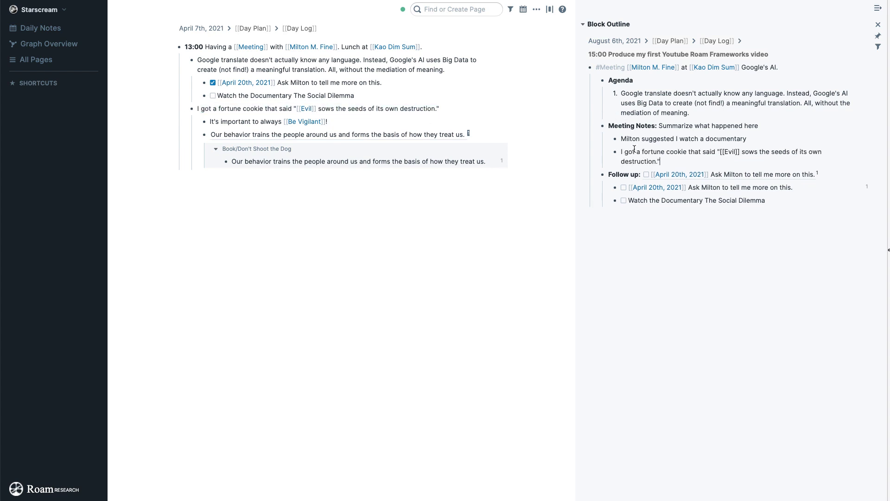
left_click(210, 121)
left_click_drag(210, 122, 851, 158)
Reference the documentary to-do inline on the Follow up line and collapse its children.
right_click(620, 237)
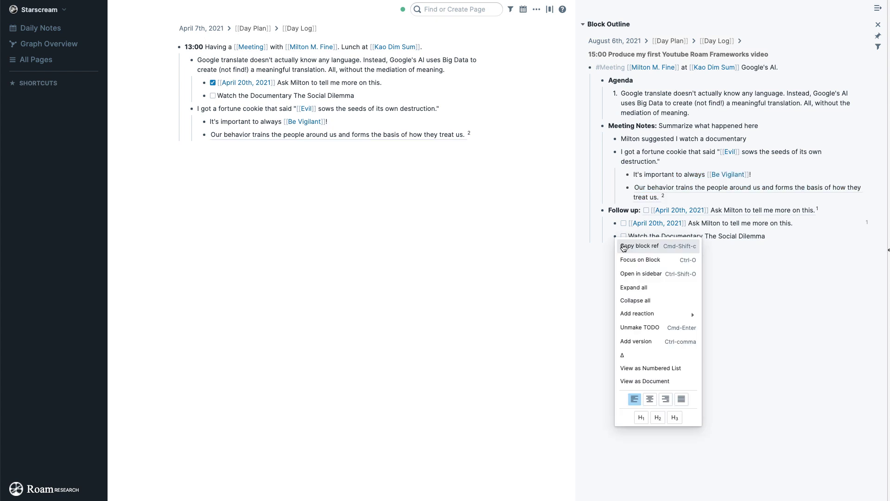
key("Escape")
left_click(835, 208)
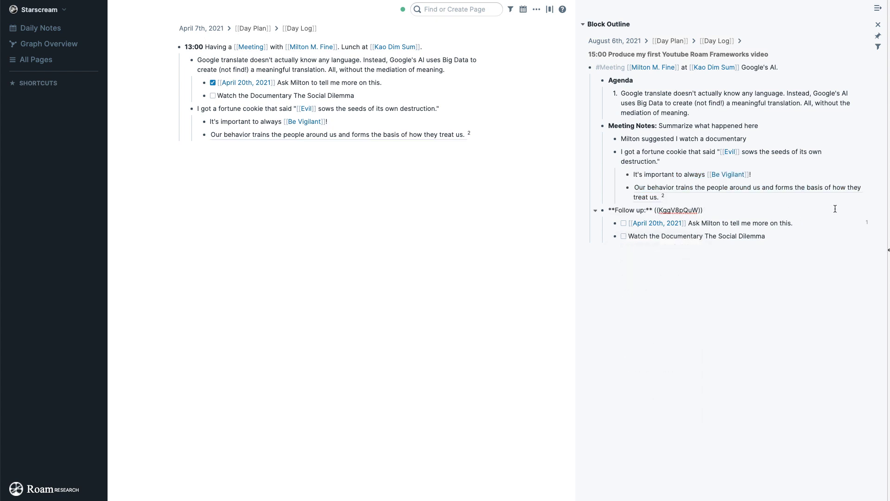
key("ctrl+v")
left_click(804, 307)
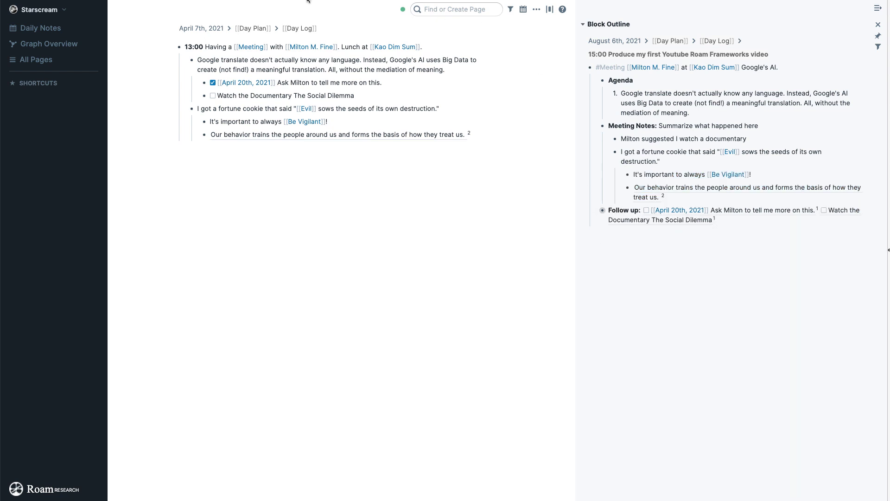